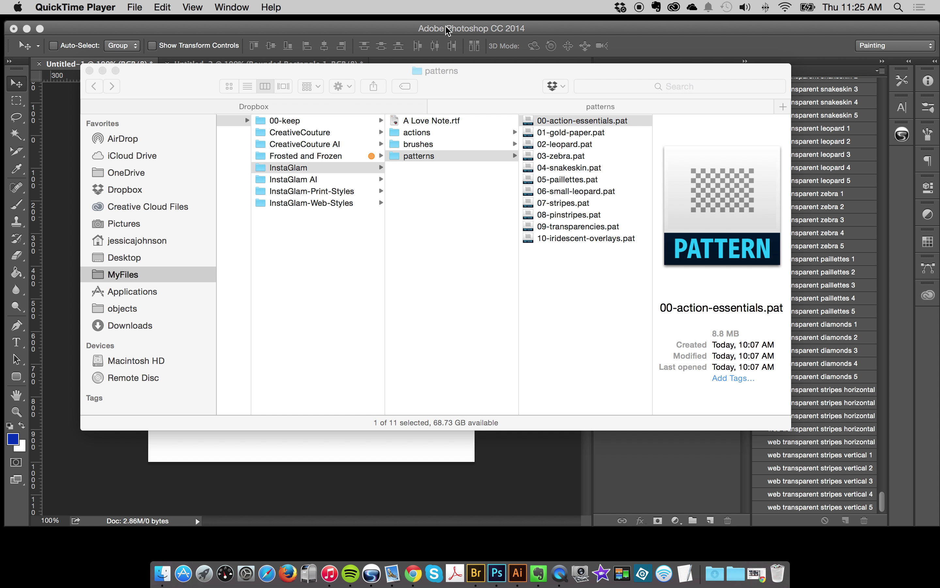
Step: In Finder, open the InstaGlam patterns folder and preview 00-action-essentials.pat
{"action": "left_click", "coordinate": [414, 214]}
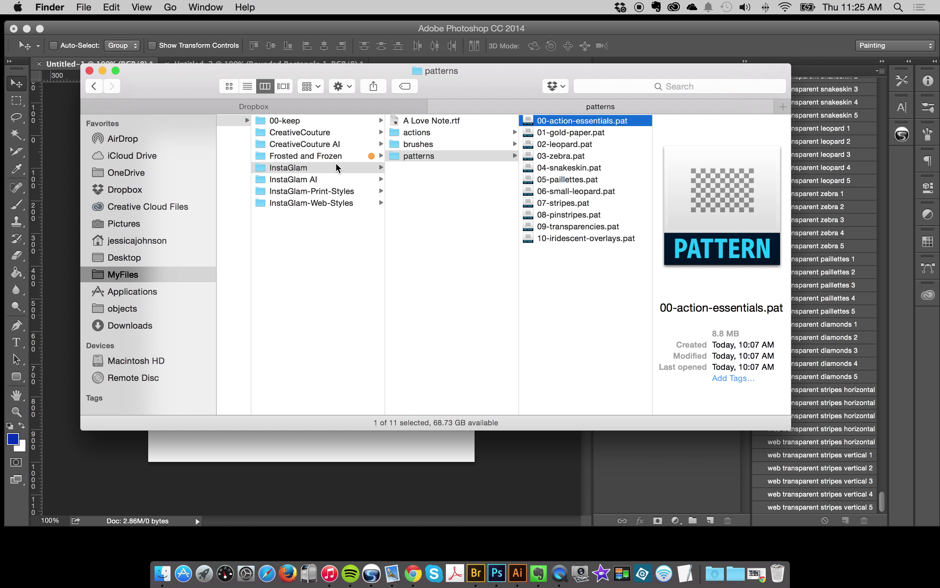
{"action": "left_click", "coordinate": [308, 168]}
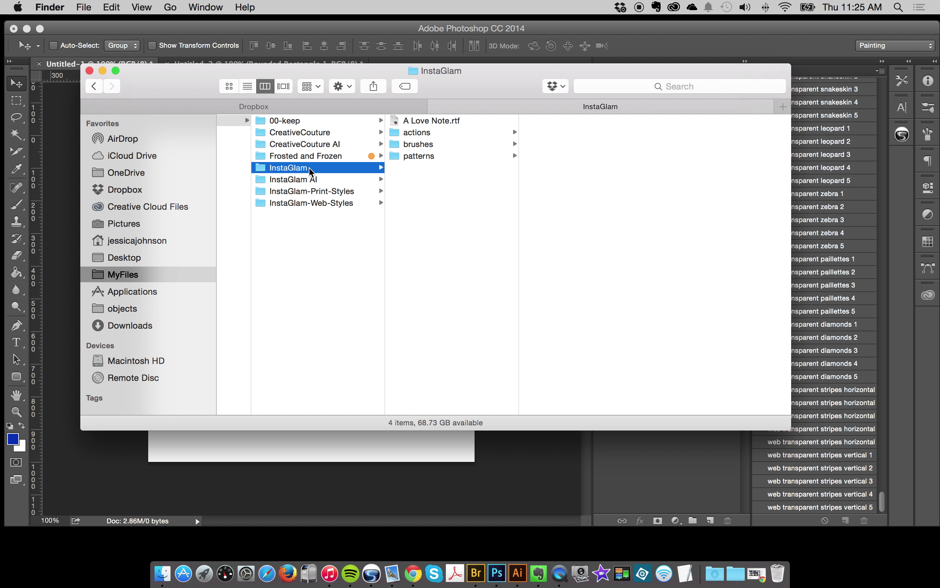
{"action": "left_click", "coordinate": [418, 153]}
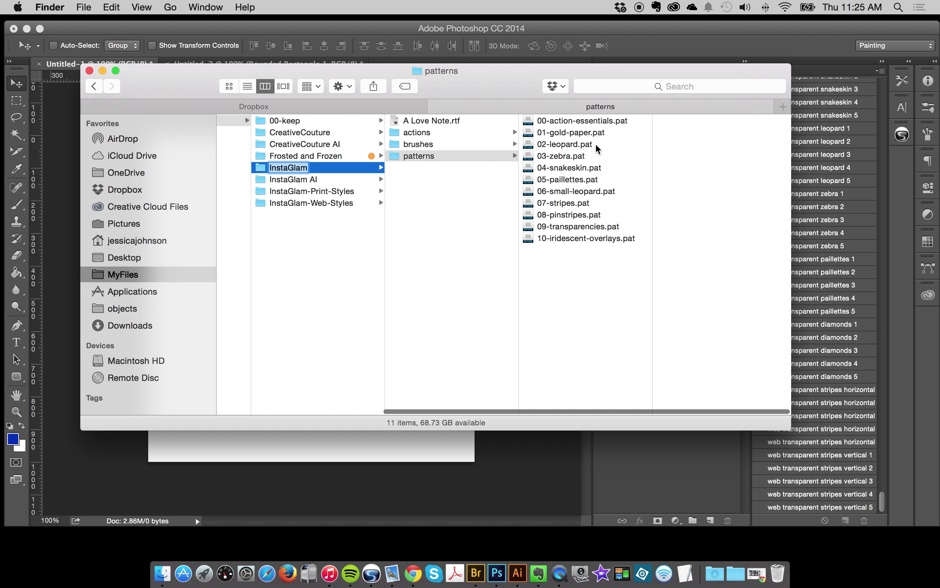
{"action": "left_click", "coordinate": [597, 122]}
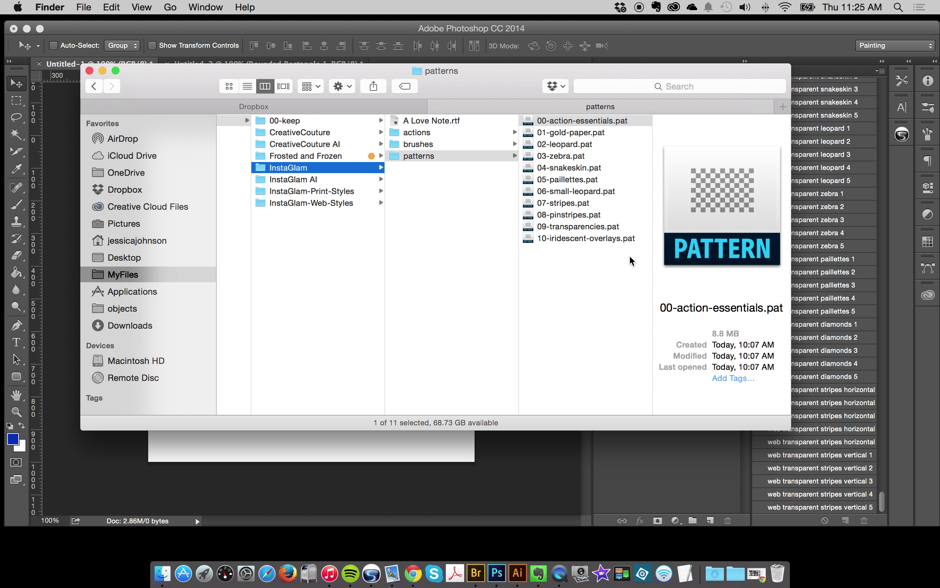
{"action": "scroll", "coordinate": [607, 255], "scroll_direction": "right", "scroll_amount": 1}
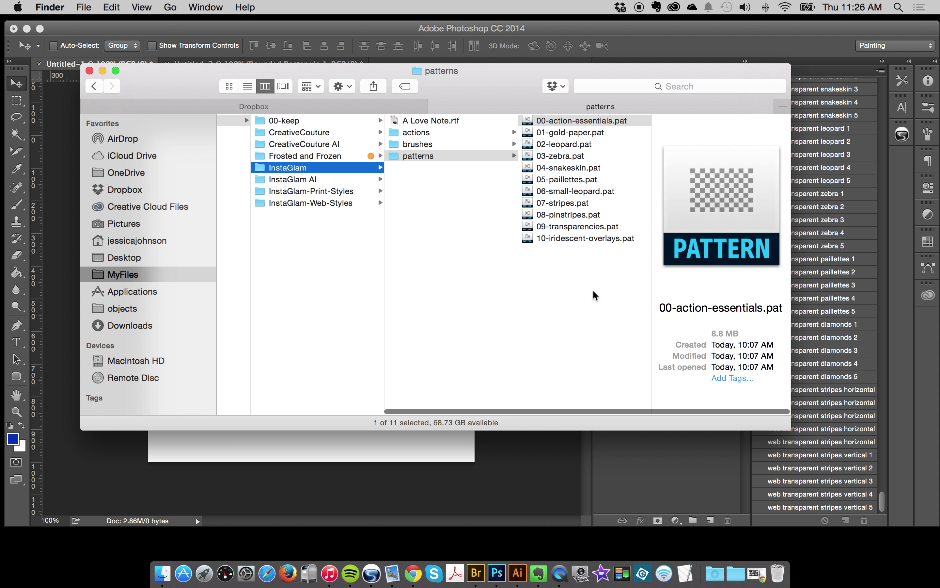
Step: Switch to Photoshop and open Edit > Presets > Preset Manager
{"action": "left_click", "coordinate": [293, 34]}
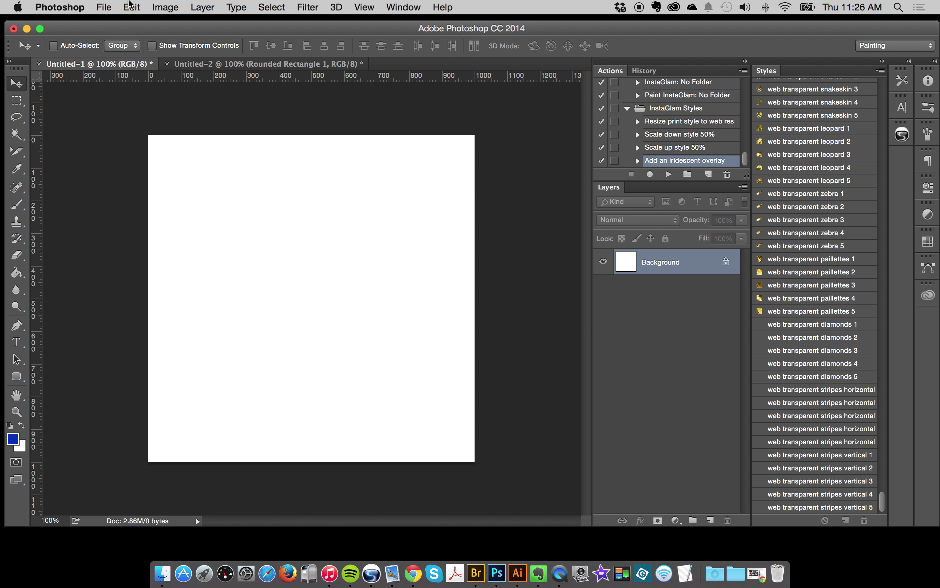
{"action": "left_click", "coordinate": [131, 7]}
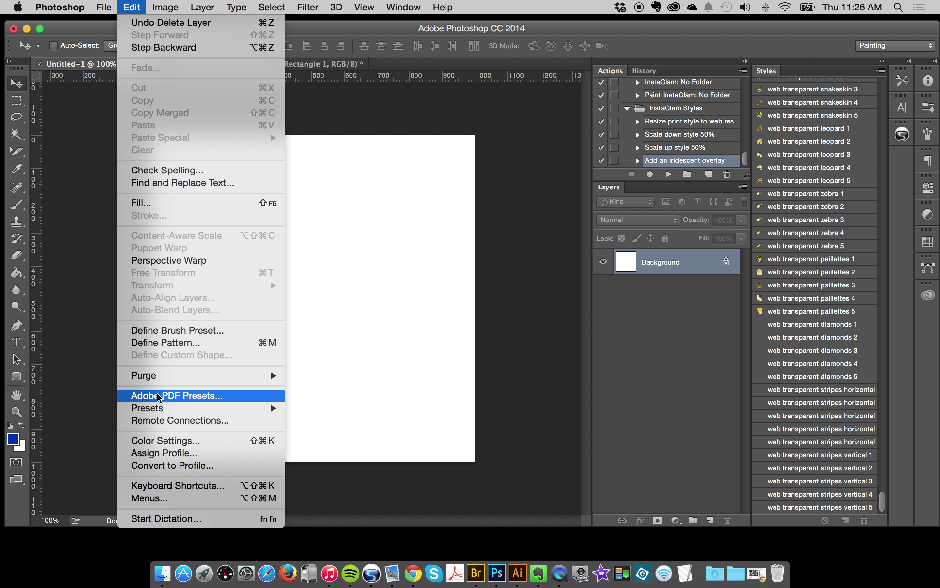
{"action": "mouse_move", "coordinate": [202, 412]}
{"action": "left_click", "coordinate": [335, 408]}
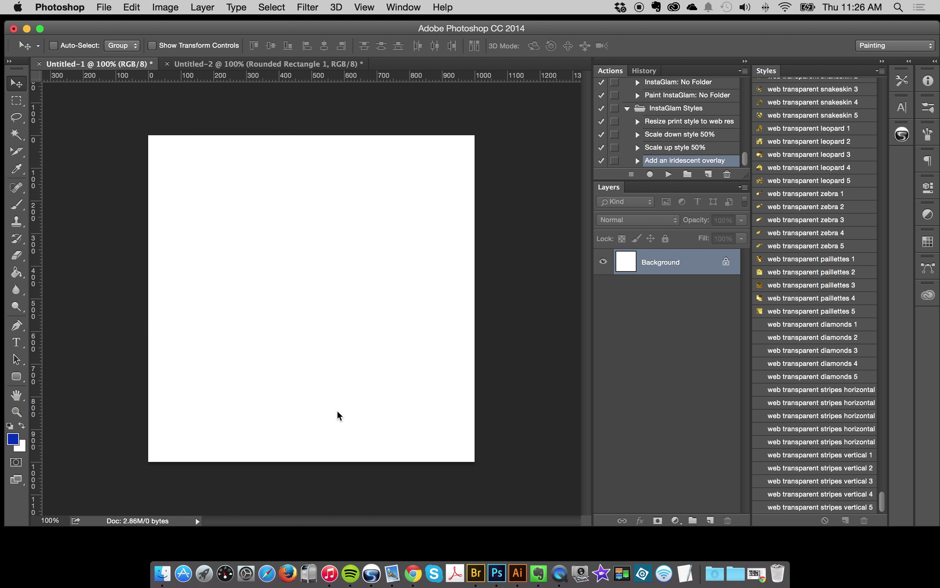
Step: Set the Preset Manager's Preset Type to Patterns
{"action": "left_click", "coordinate": [152, 57]}
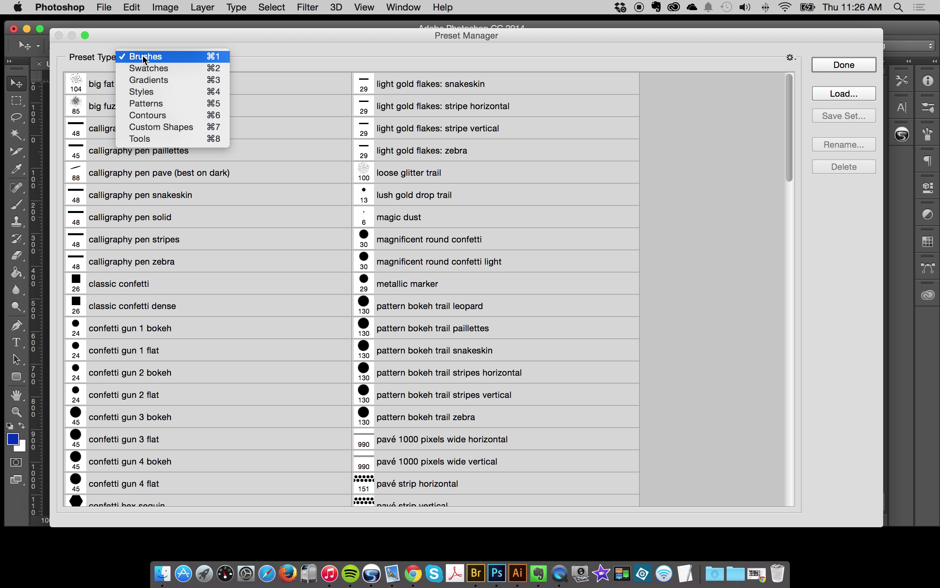
{"action": "left_click", "coordinate": [141, 57]}
{"action": "left_click", "coordinate": [141, 57]}
{"action": "left_click", "coordinate": [152, 105]}
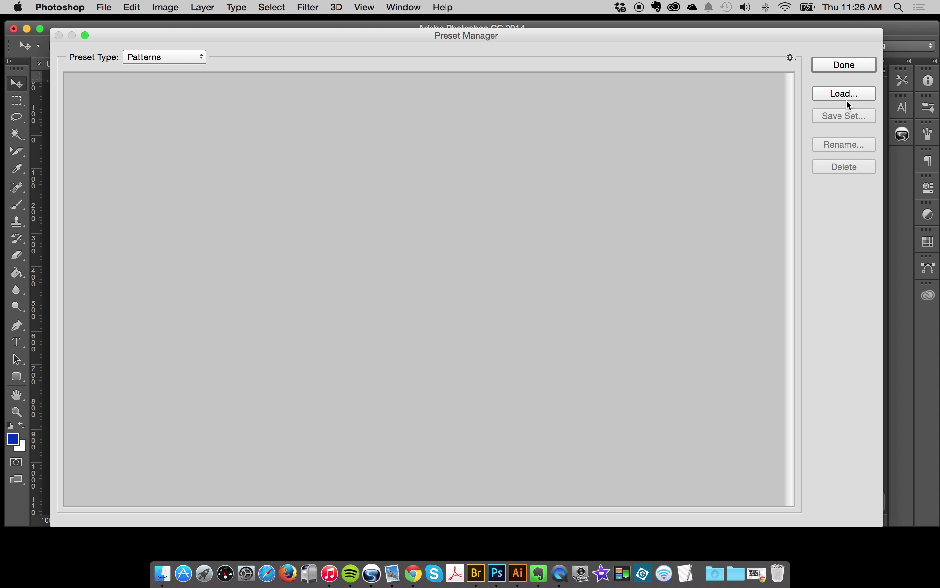
Step: Load all eleven .pat files from MyFiles > a-finals-NEW > Official > InstaGlam > patterns
{"action": "left_click", "coordinate": [831, 95]}
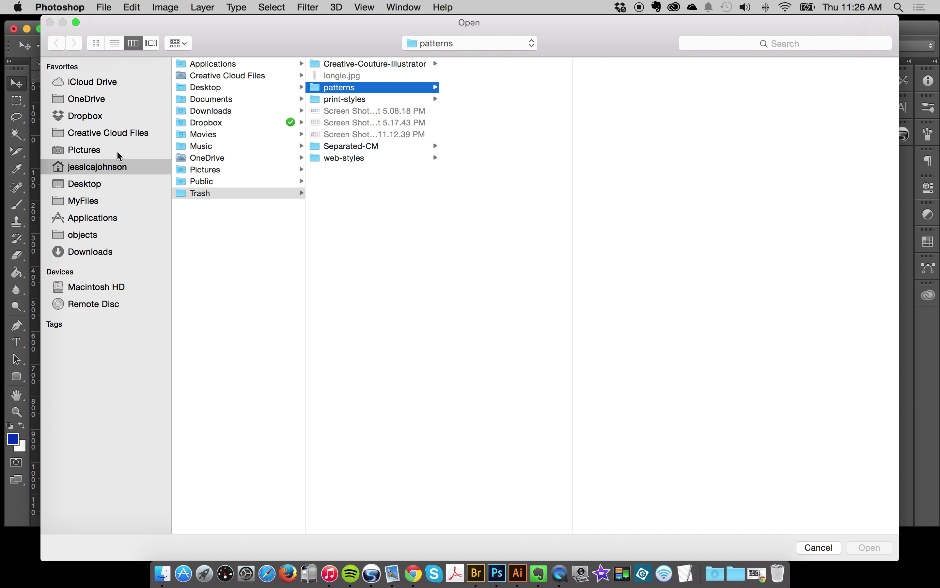
{"action": "left_click", "coordinate": [110, 198]}
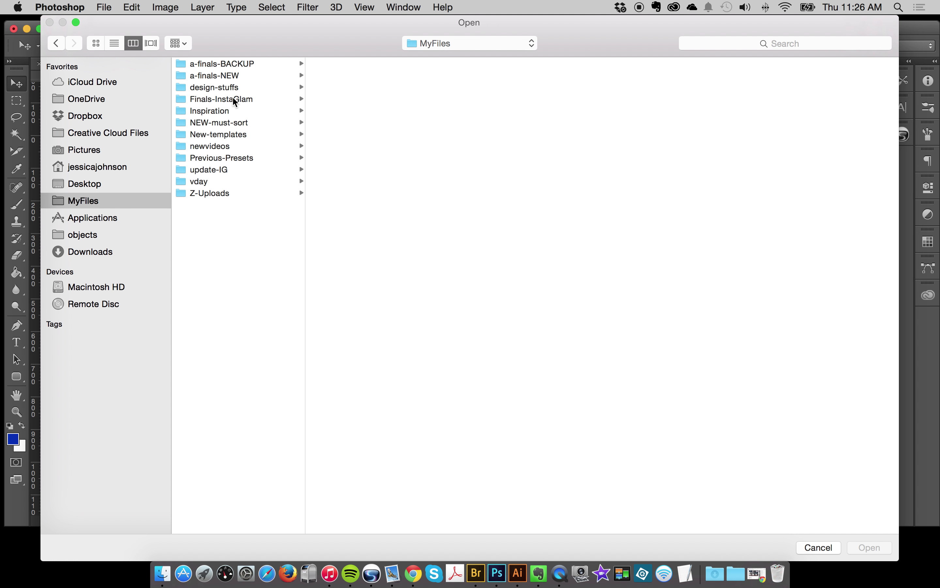
{"action": "left_click", "coordinate": [231, 75]}
{"action": "left_click", "coordinate": [379, 65]}
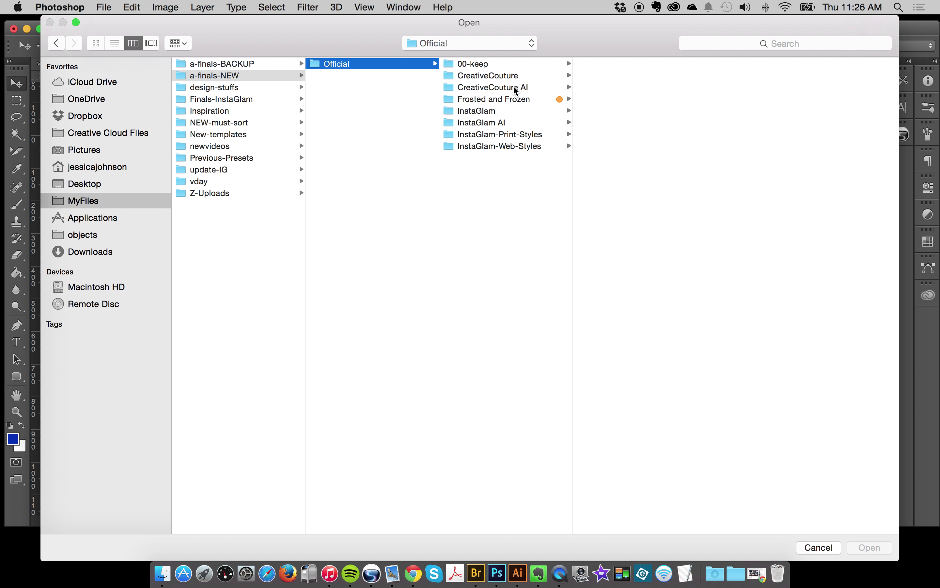
{"action": "left_click", "coordinate": [529, 111]}
{"action": "left_click", "coordinate": [610, 99]}
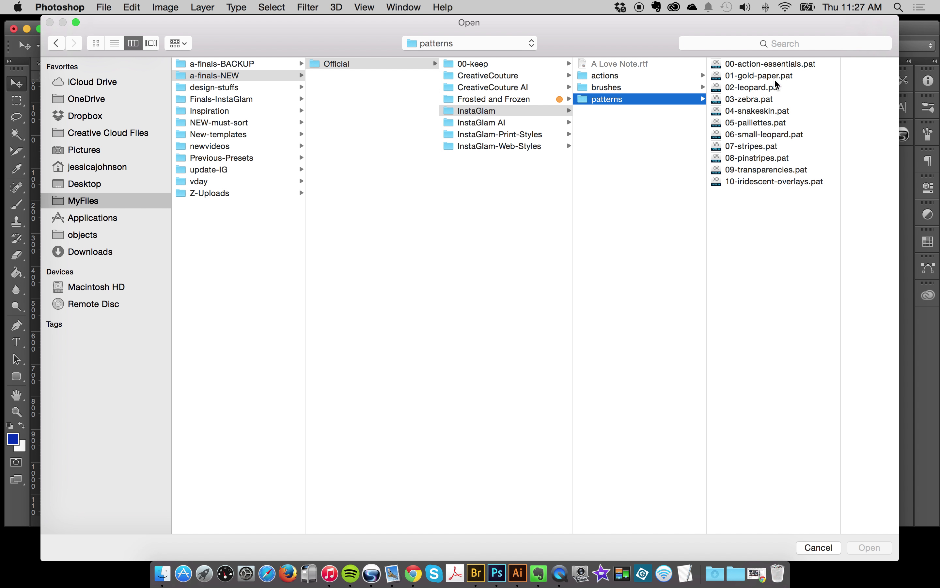
{"action": "left_click", "coordinate": [767, 64]}
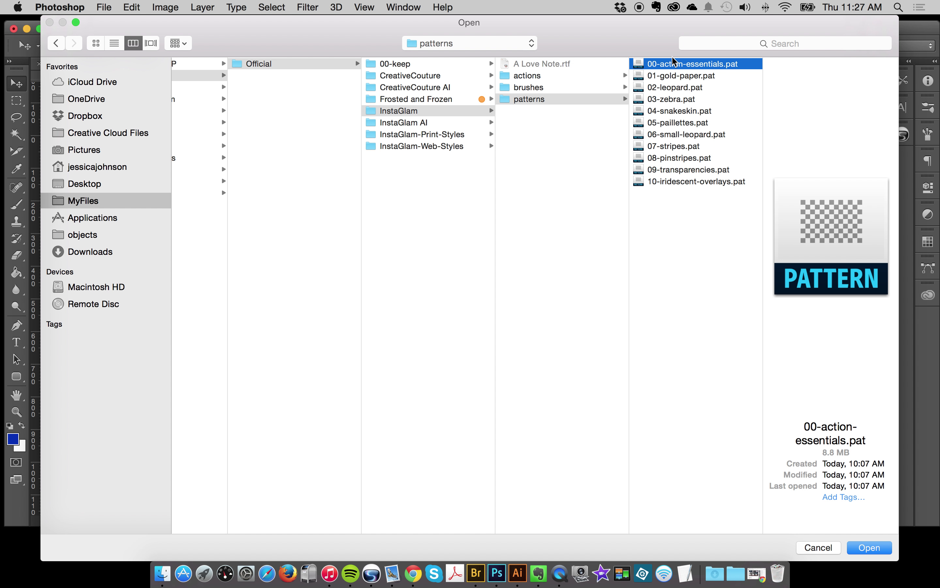
{"action": "left_click", "coordinate": [680, 183], "text": "shift"}
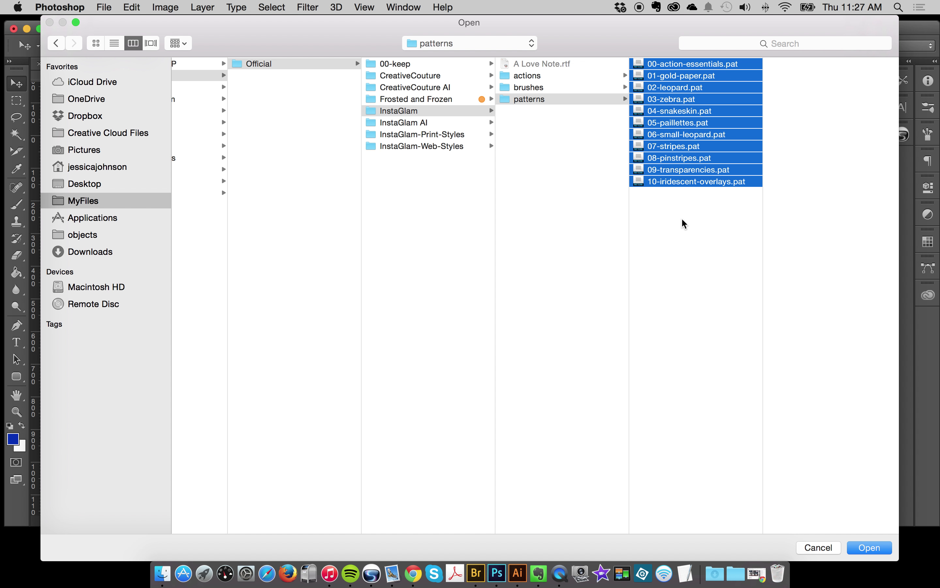
{"action": "left_click", "coordinate": [866, 547]}
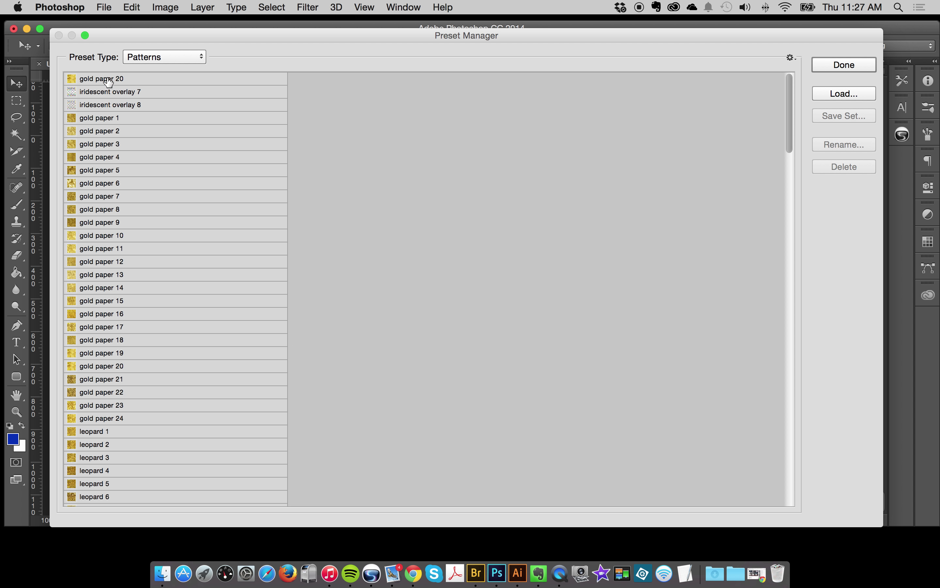
Step: Select all pattern presets, delete them, close Preset Manager, and pick the Paint Bucket
{"action": "scroll", "coordinate": [239, 206], "scroll_direction": "down", "scroll_amount": 10}
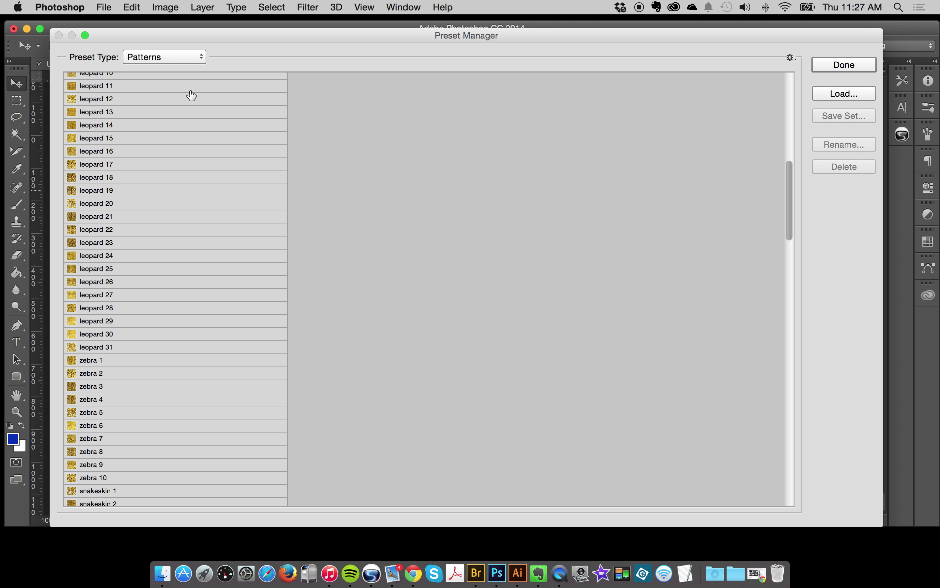
{"action": "scroll", "coordinate": [155, 151], "scroll_direction": "up", "scroll_amount": 5}
{"action": "scroll", "coordinate": [132, 313], "scroll_direction": "down", "scroll_amount": 14}
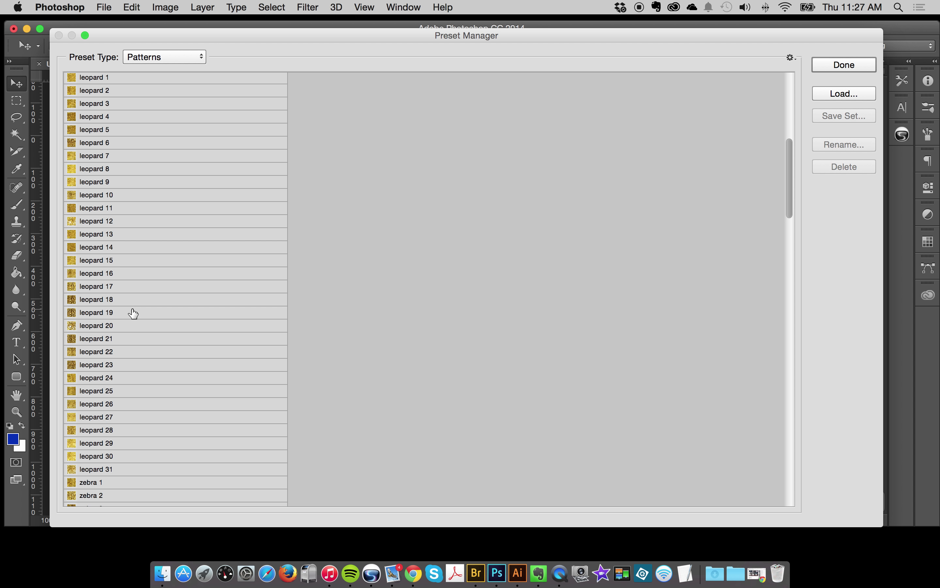
{"action": "scroll", "coordinate": [139, 314], "scroll_direction": "down", "scroll_amount": 8}
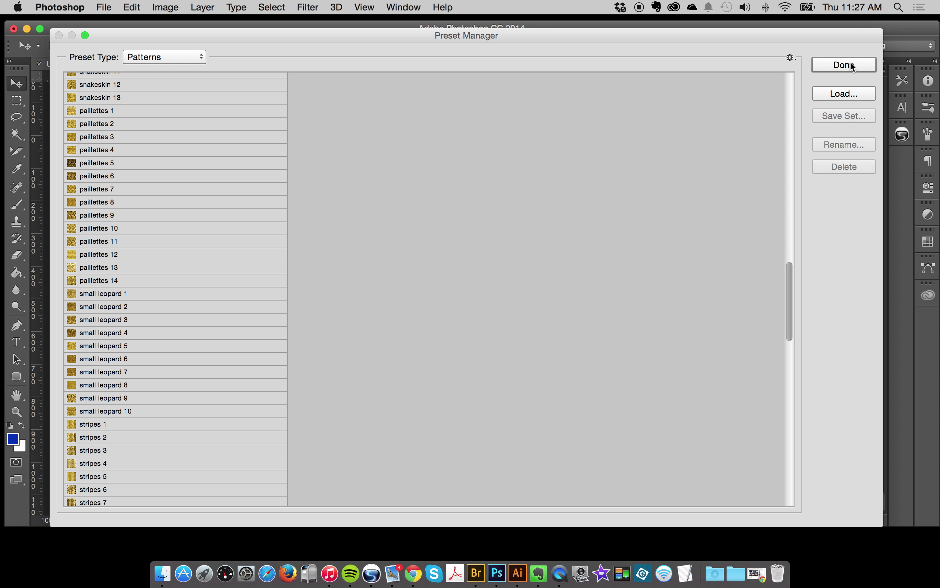
{"action": "left_click", "coordinate": [190, 137]}
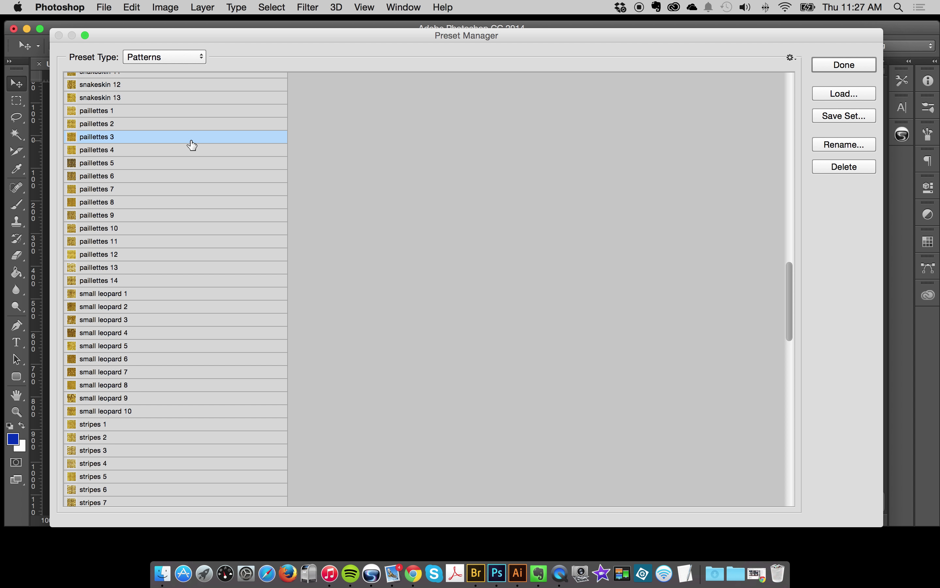
{"action": "key", "text": "super+a"}
{"action": "left_click", "coordinate": [827, 167]}
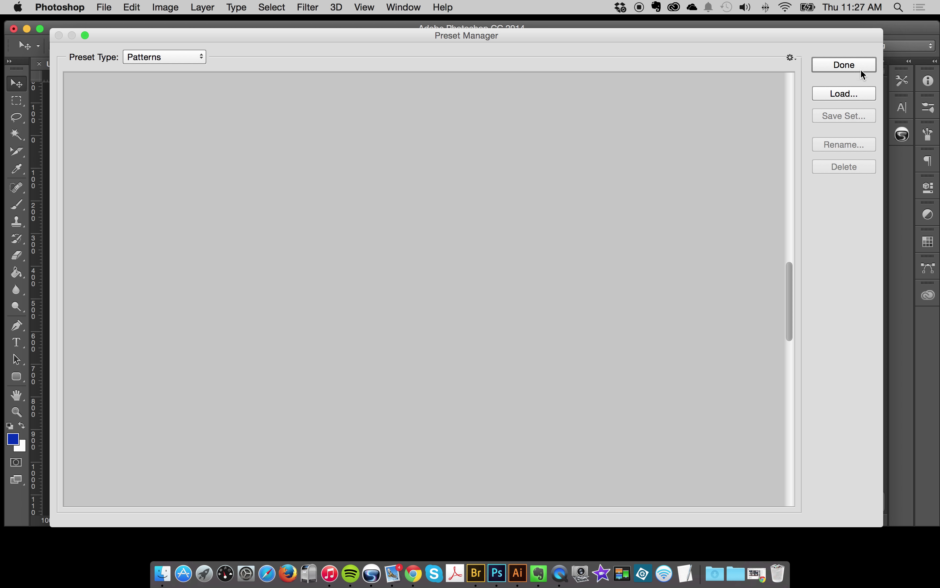
{"action": "left_click", "coordinate": [844, 65]}
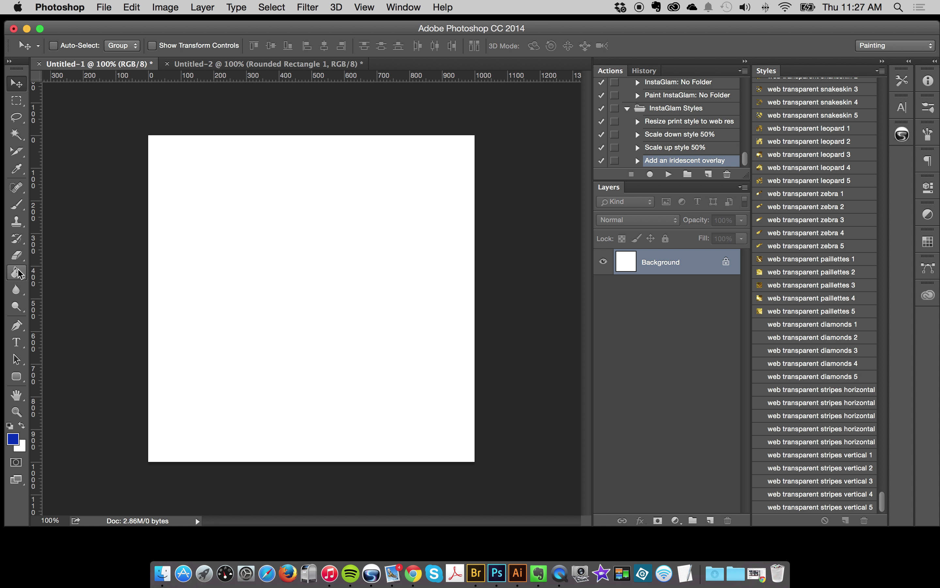
{"action": "left_click", "coordinate": [17, 273]}
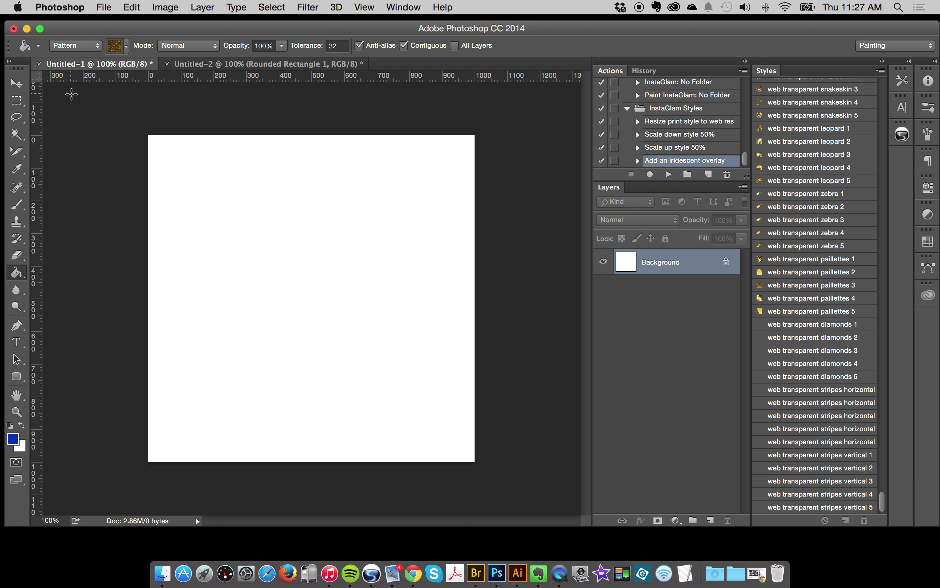
Step: Set the Paint Bucket fill source to Pattern and open the empty pattern picker
{"action": "left_click", "coordinate": [72, 46]}
{"action": "left_click", "coordinate": [72, 39]}
{"action": "left_click", "coordinate": [73, 45]}
{"action": "left_click", "coordinate": [74, 52]}
{"action": "left_click", "coordinate": [74, 52]}
{"action": "left_click", "coordinate": [73, 39]}
{"action": "left_click", "coordinate": [73, 45]}
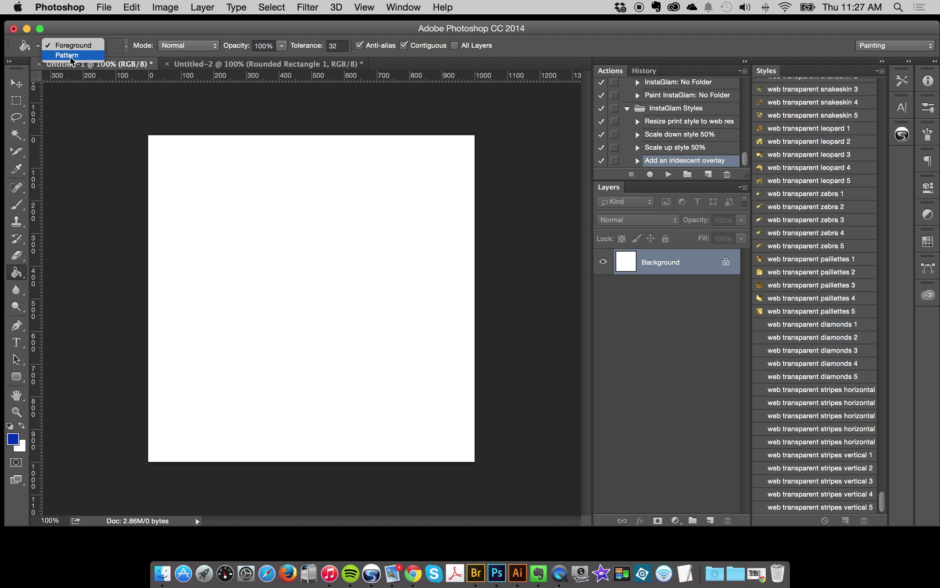
{"action": "left_click", "coordinate": [68, 55]}
{"action": "left_click", "coordinate": [116, 46]}
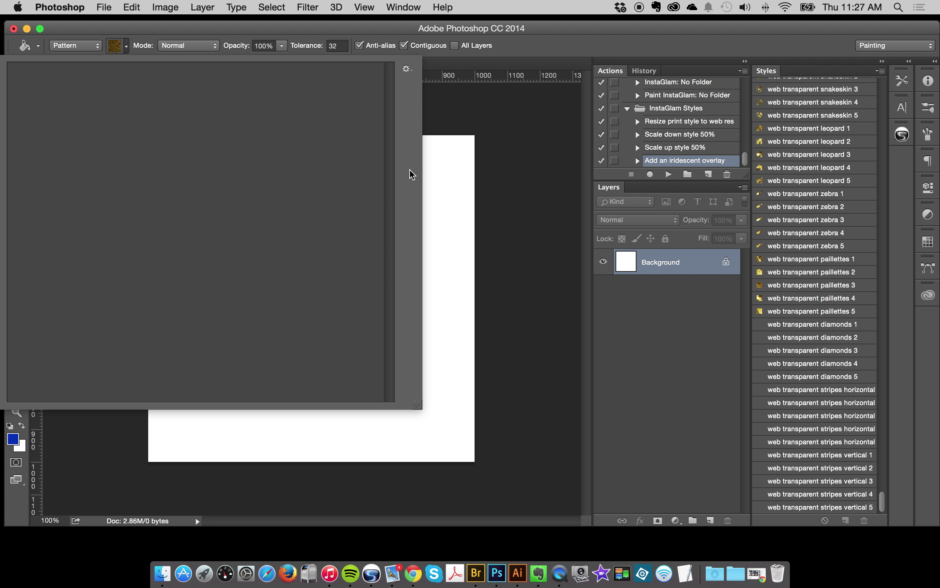
Step: Load 00-action-essentials.pat and 01-gold-paper.pat via the picker's Load Patterns command
{"action": "left_click", "coordinate": [406, 70]}
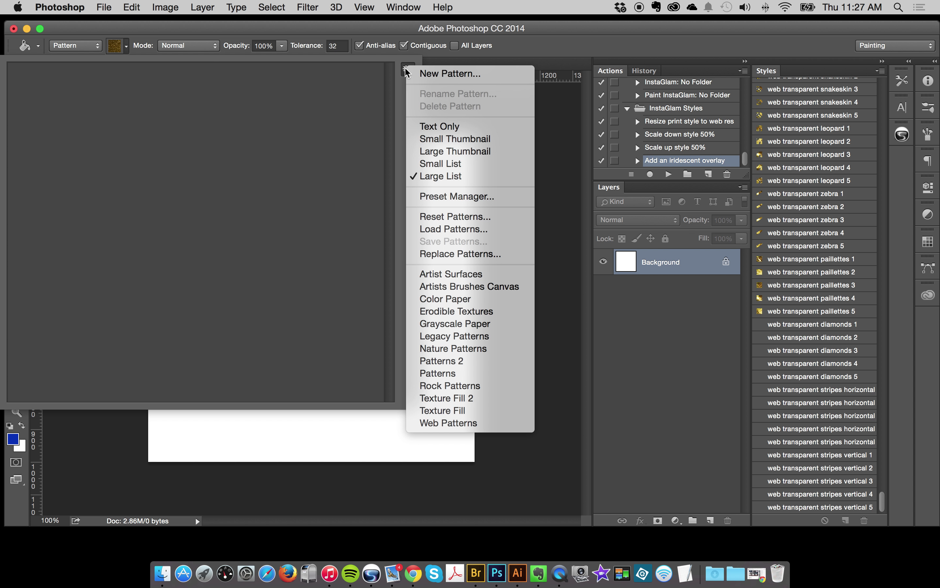
{"action": "left_click", "coordinate": [443, 228]}
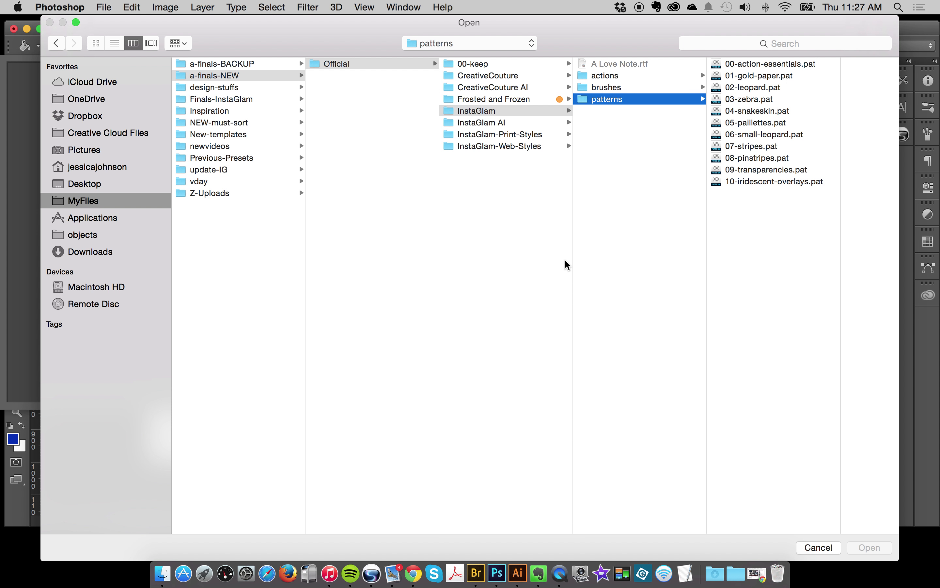
{"action": "left_click", "coordinate": [762, 64]}
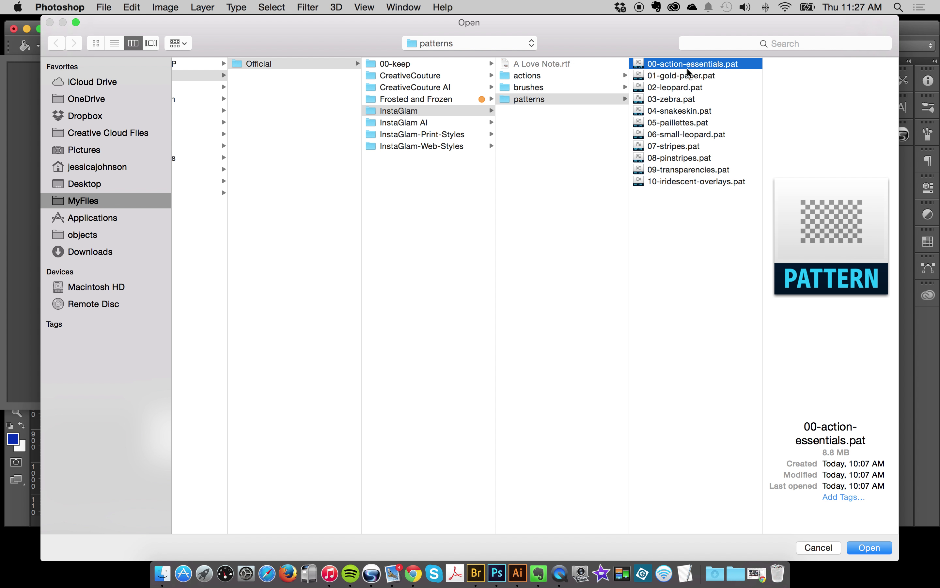
{"action": "left_click", "coordinate": [683, 76], "text": "shift"}
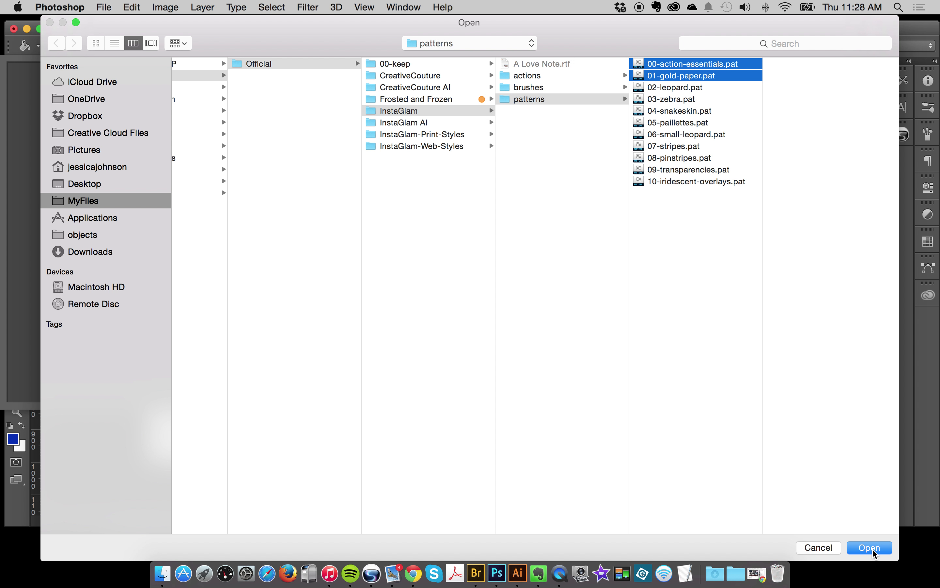
{"action": "left_click", "coordinate": [870, 546]}
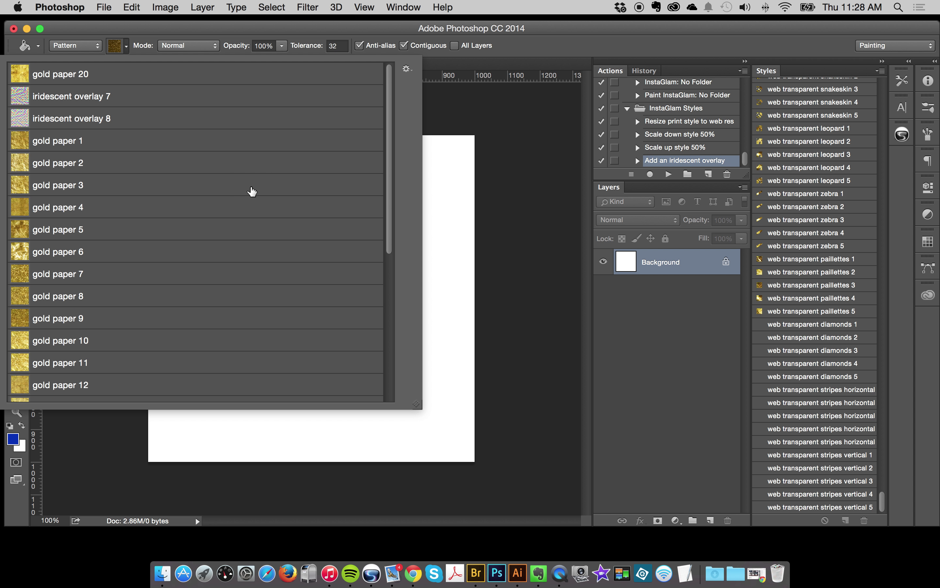
Step: Switch the pattern picker view to Small Thumbnail, then Small List, and close it
{"action": "scroll", "coordinate": [252, 192], "scroll_direction": "down", "scroll_amount": 5}
{"action": "scroll", "coordinate": [249, 194], "scroll_direction": "up", "scroll_amount": 5}
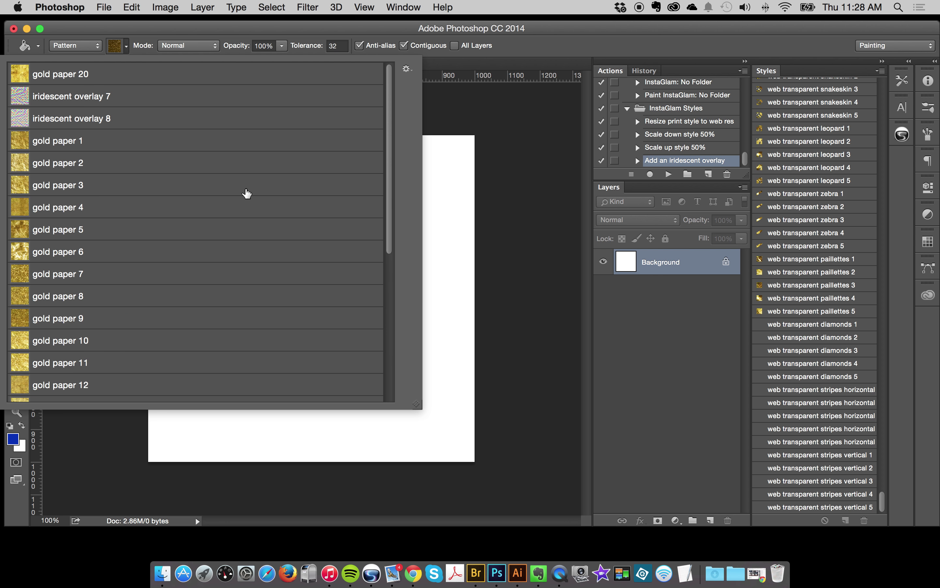
{"action": "left_click", "coordinate": [404, 69]}
{"action": "left_click", "coordinate": [453, 141]}
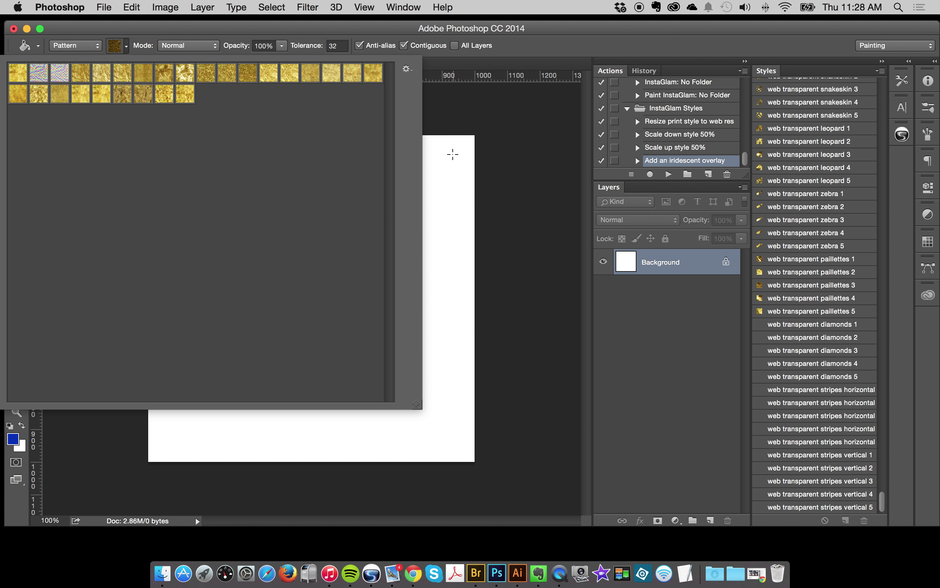
{"action": "left_click", "coordinate": [407, 68]}
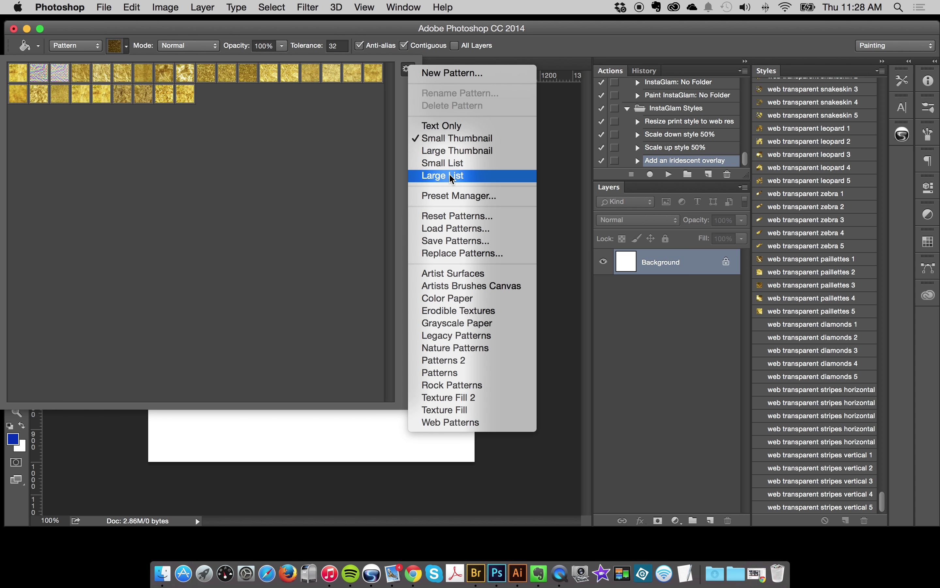
{"action": "left_click", "coordinate": [449, 164]}
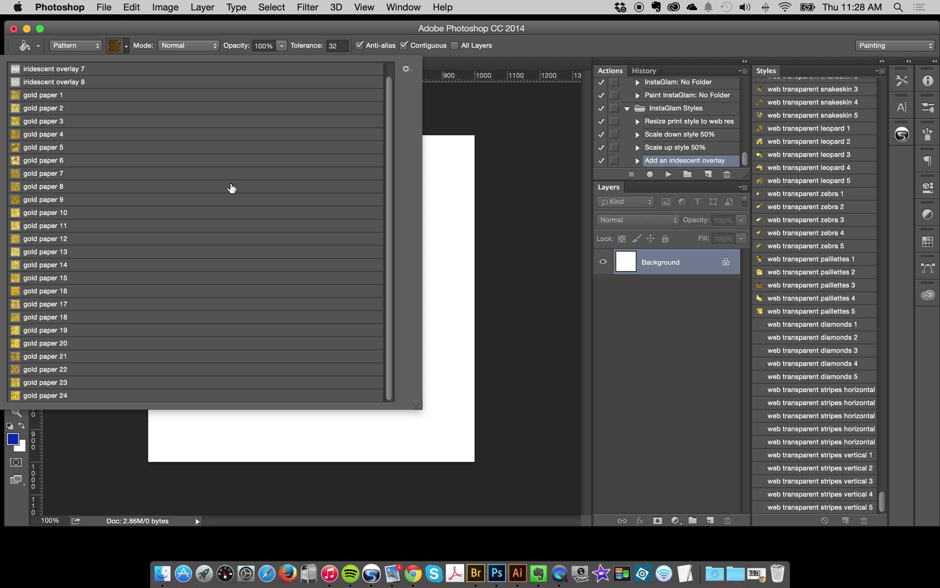
{"action": "scroll", "coordinate": [231, 188], "scroll_direction": "up", "scroll_amount": 1}
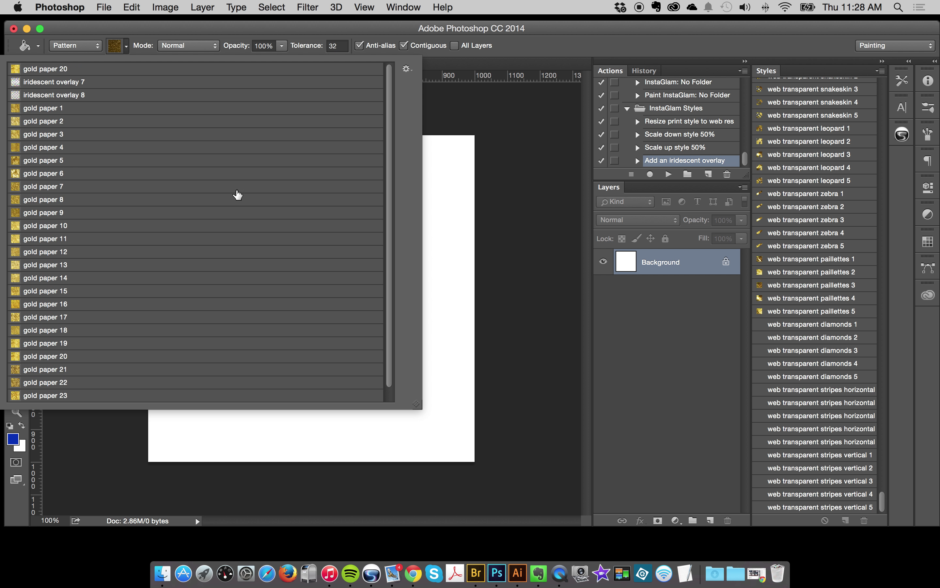
{"action": "left_click", "coordinate": [112, 49]}
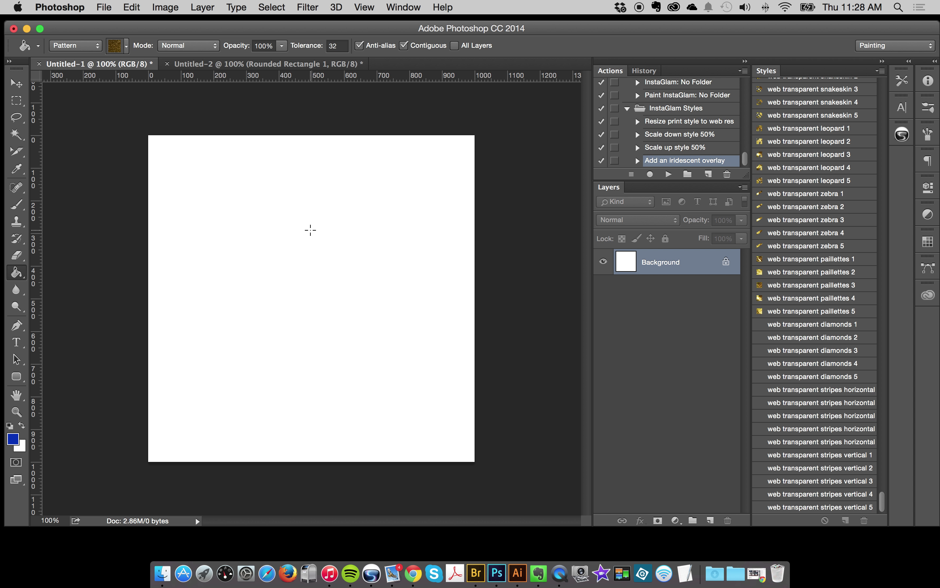